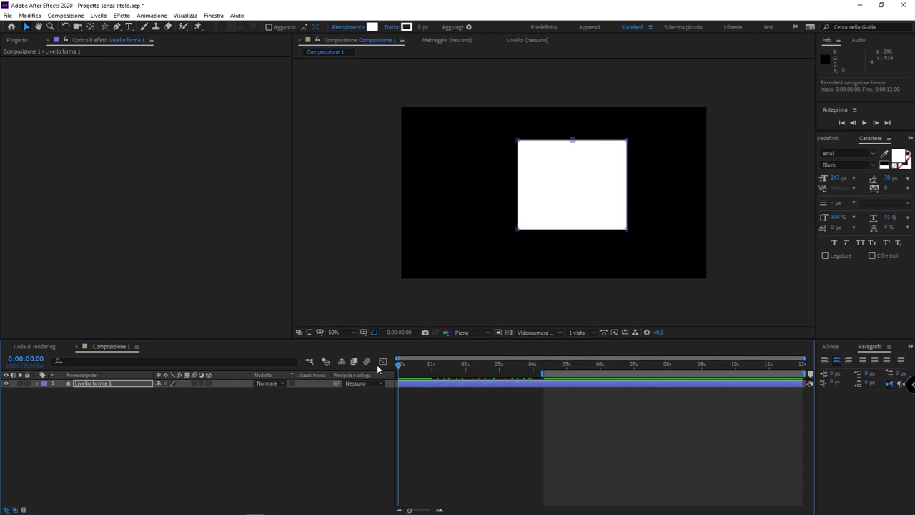
Preview the finished rectangle-to-star morph and scrub the timeline to check mid-morph shapes
key(space)
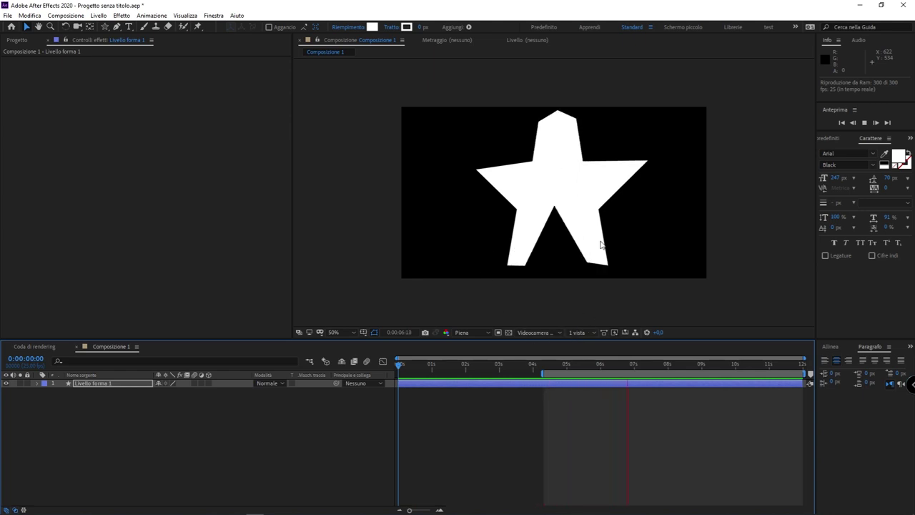
key(space)
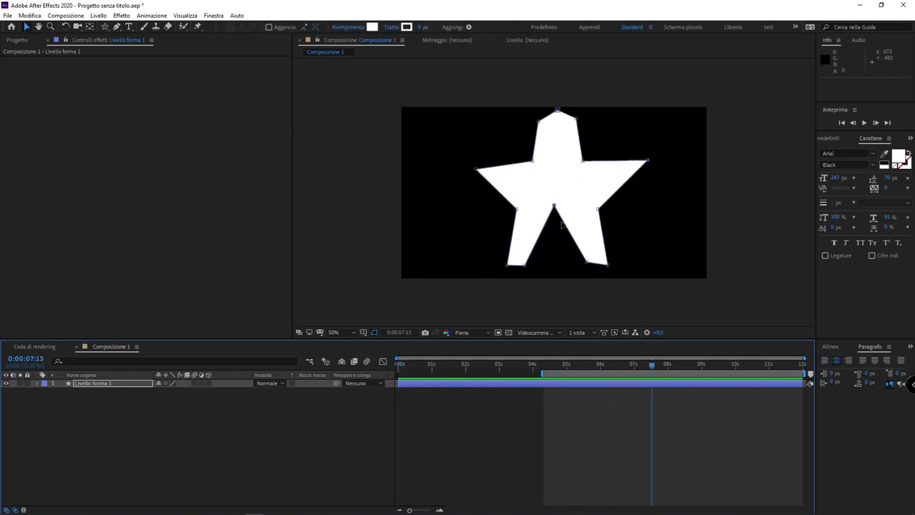
mouse_move(599, 366)
mouse_down()
mouse_move(507, 373)
mouse_move(496, 360)
mouse_move(398, 342)
mouse_up()
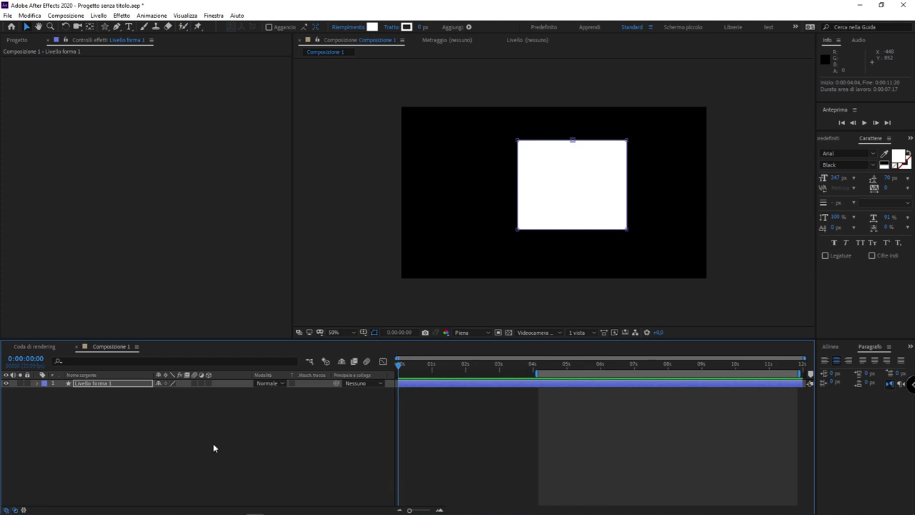
mouse_move(417, 367)
mouse_down()
mouse_move(496, 366)
mouse_move(398, 366)
mouse_up()
Delete the old layer and draw a new white rectangle, moved to the composition centre
key(Delete)
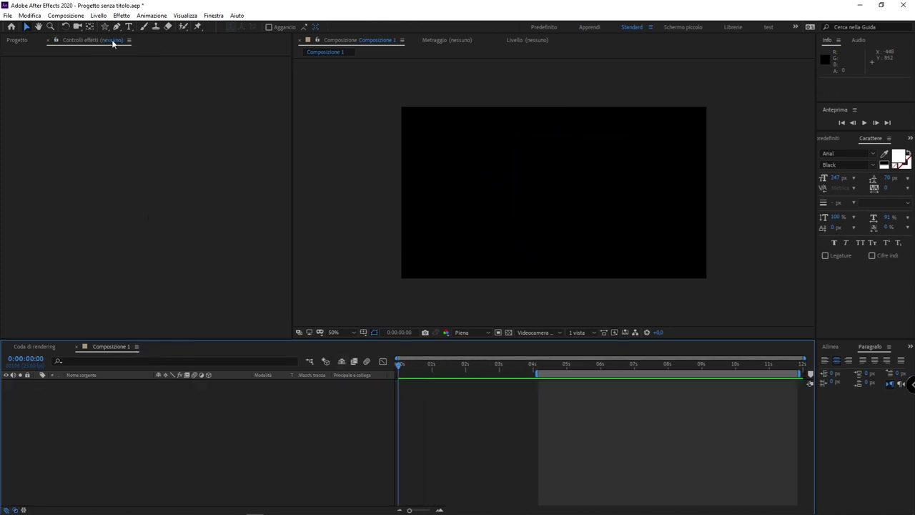
drag(105, 28, 143, 35)
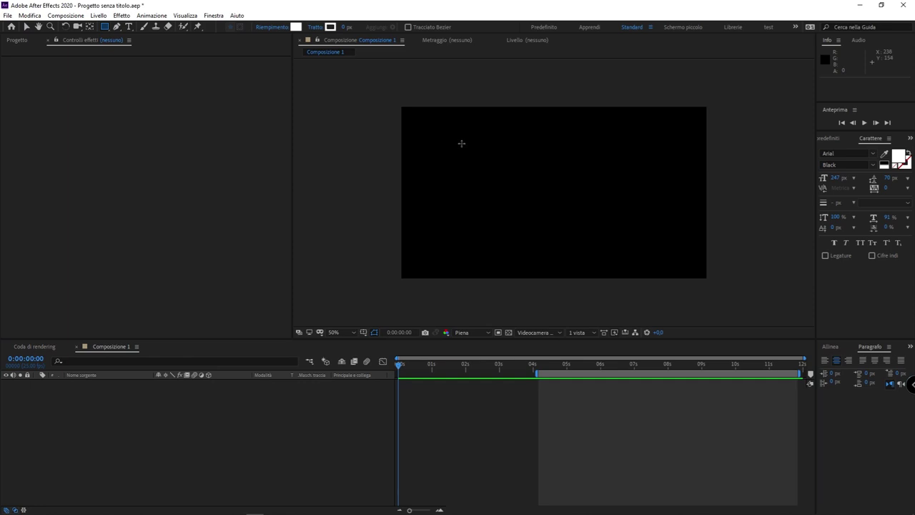
drag(469, 146, 607, 216)
key(v)
drag(553, 182, 575, 186)
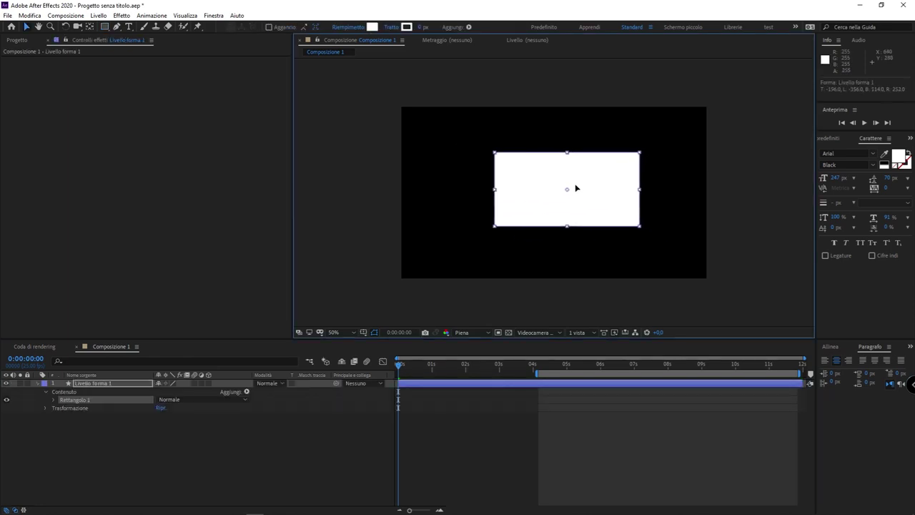
click(486, 277)
click(565, 193)
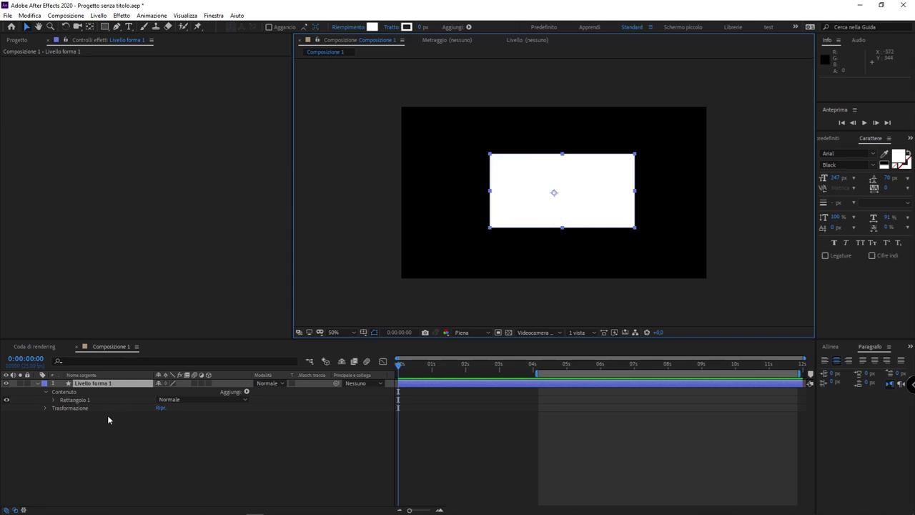
Expand Rettangolo 1's rectangle path to show its 608,0 × 310,0 size and 0,0 position
click(53, 402)
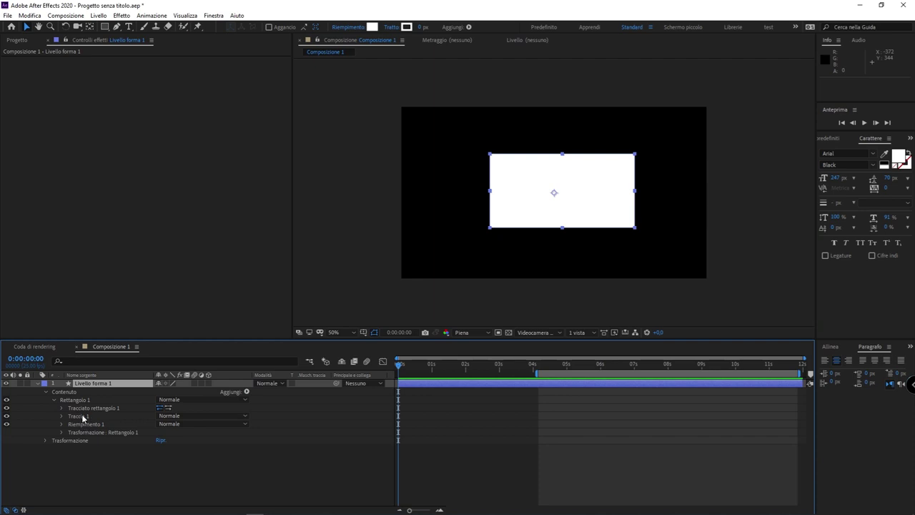
click(113, 410)
click(62, 408)
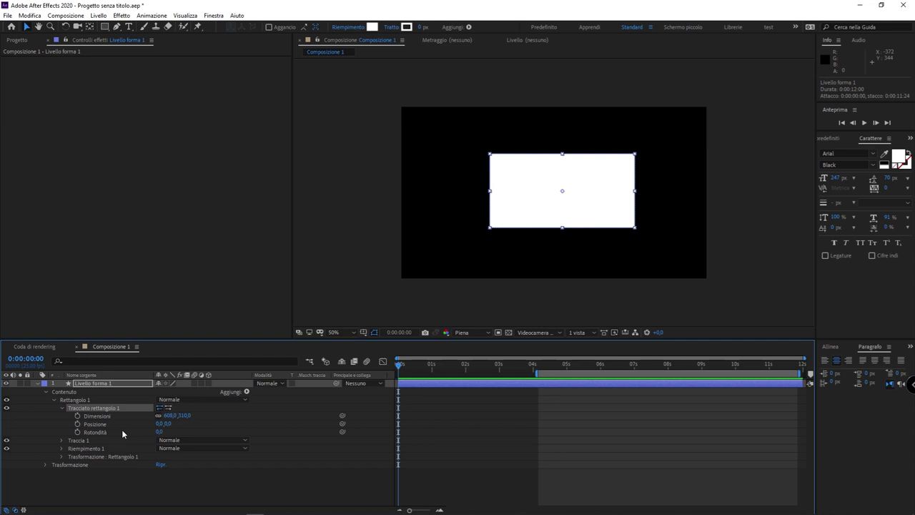
click(159, 423)
key(Return)
Scrub Rotondità up and back down to 0, then hide Rettangolo 1
drag(159, 432, 229, 432)
drag(352, 432, 105, 401)
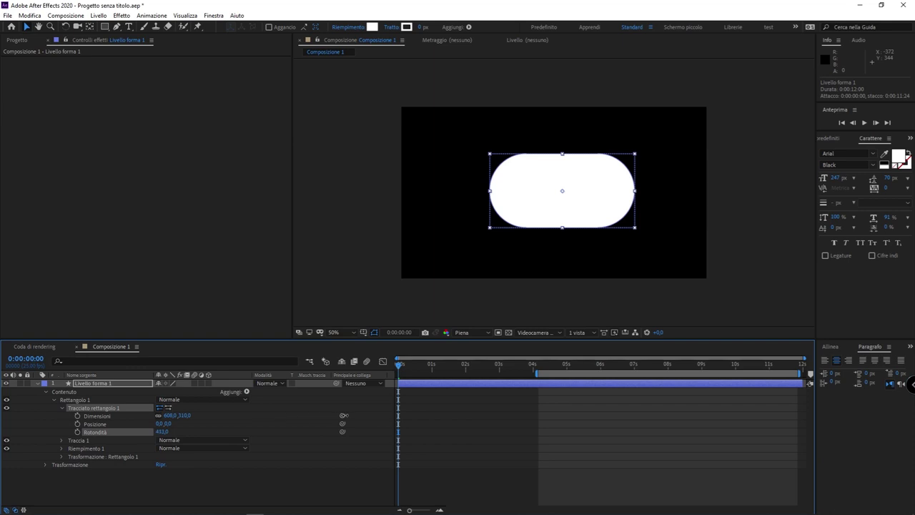
click(75, 399)
click(6, 401)
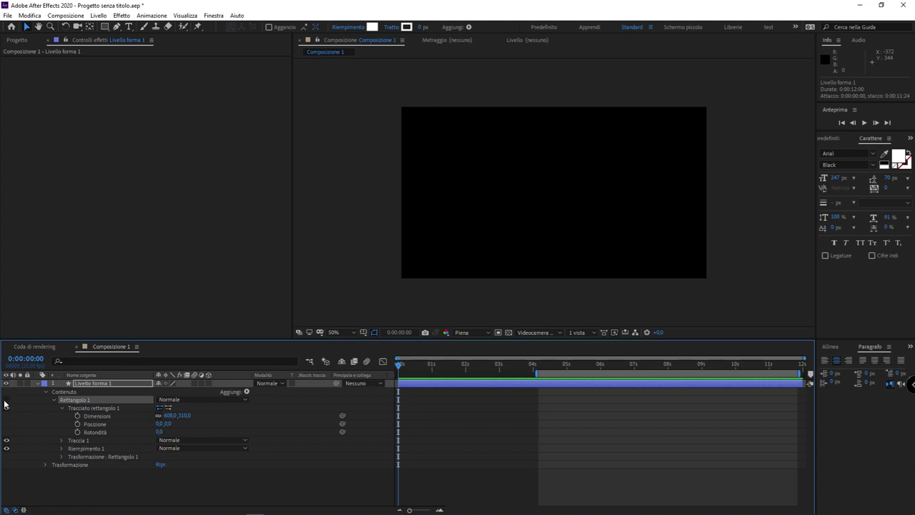
Add a white five-point star to the shape layer with the Star tool
click(105, 27)
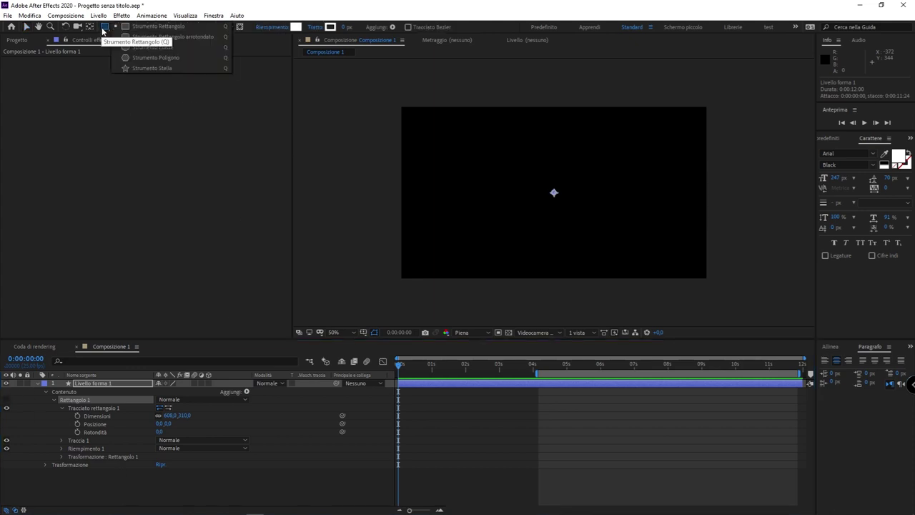
click(178, 68)
double_click(105, 27)
key(v)
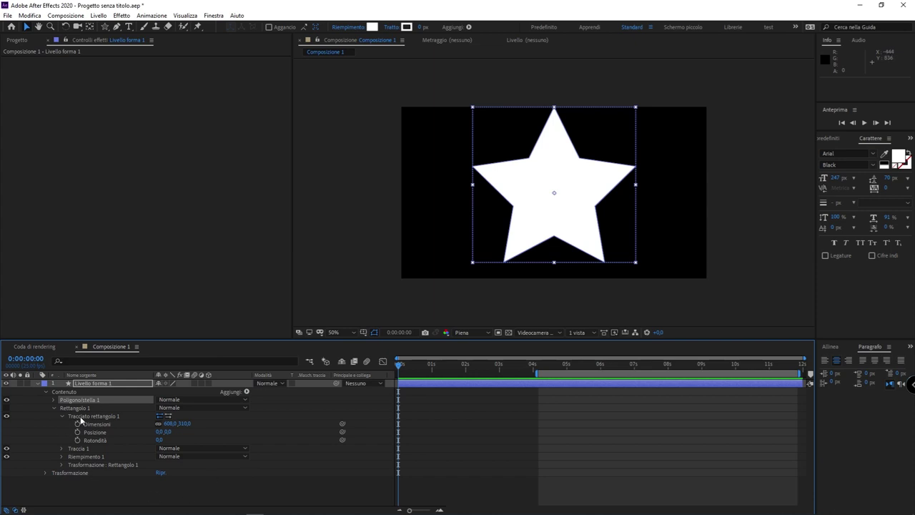
Expand Poligono/stella 1's path to show its points, 180 inner and 360 outer radius
click(52, 399)
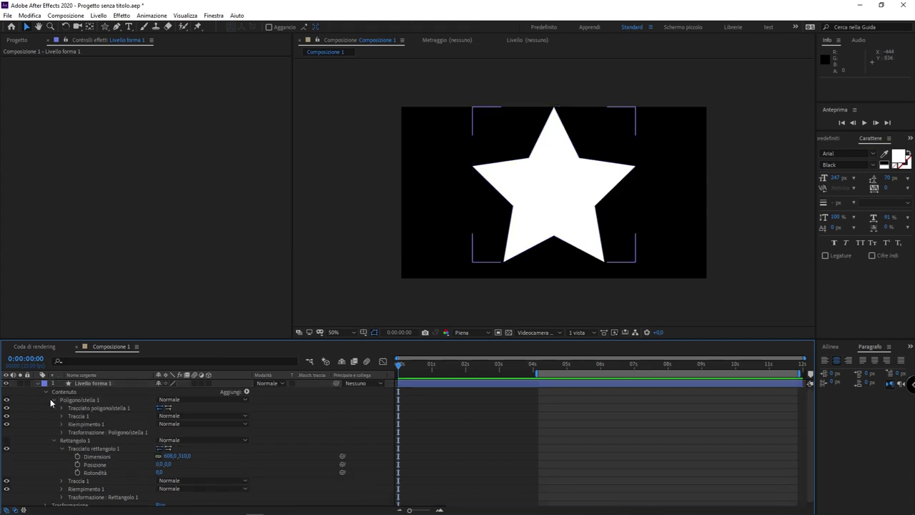
click(83, 409)
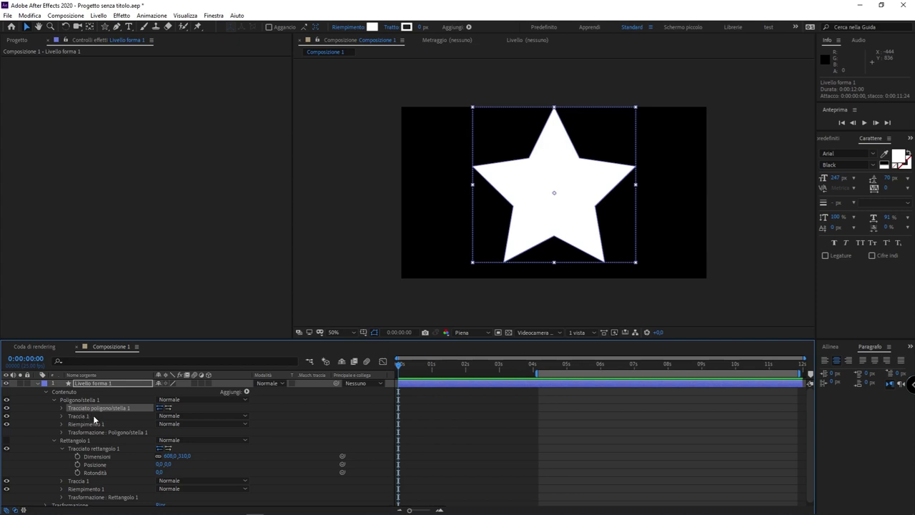
click(62, 409)
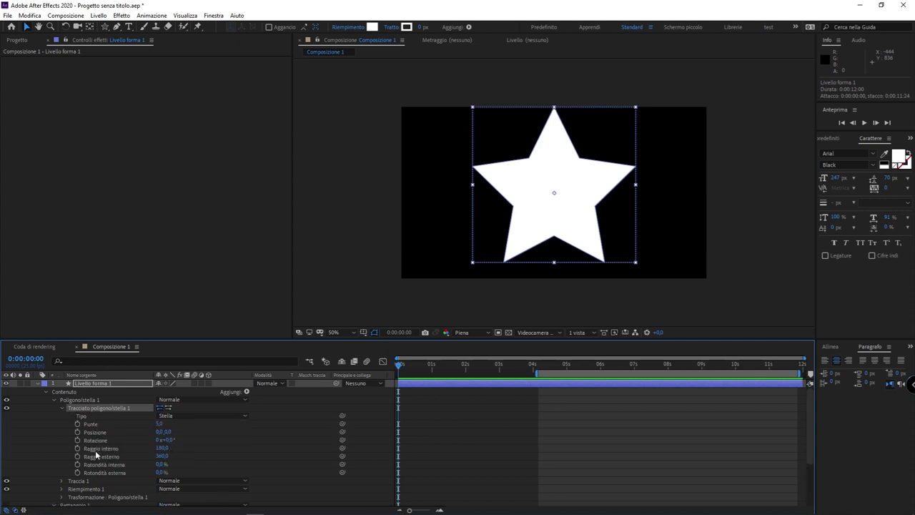
scroll(123, 458, down, 1)
scroll(123, 458, up, 1)
Convert the star path to a Bezier path, Tracciato 1, and select its Tracciato property
right_click(107, 405)
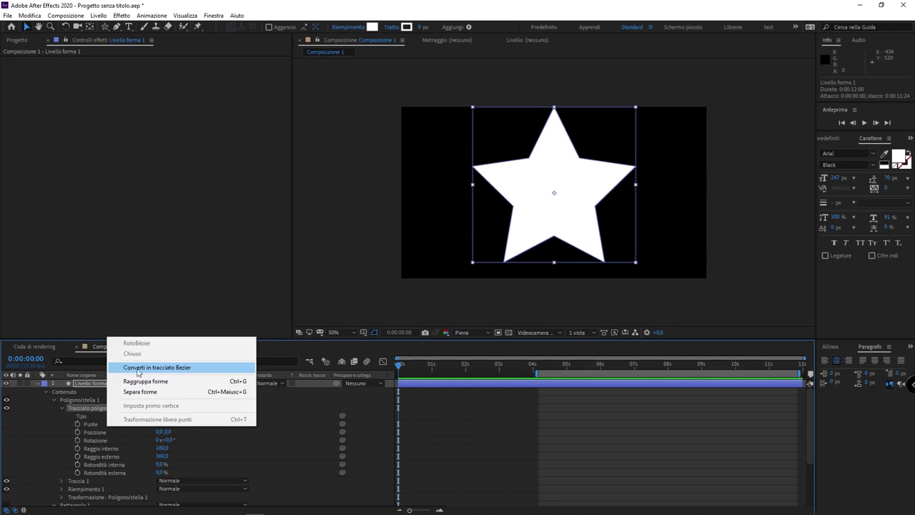
click(200, 370)
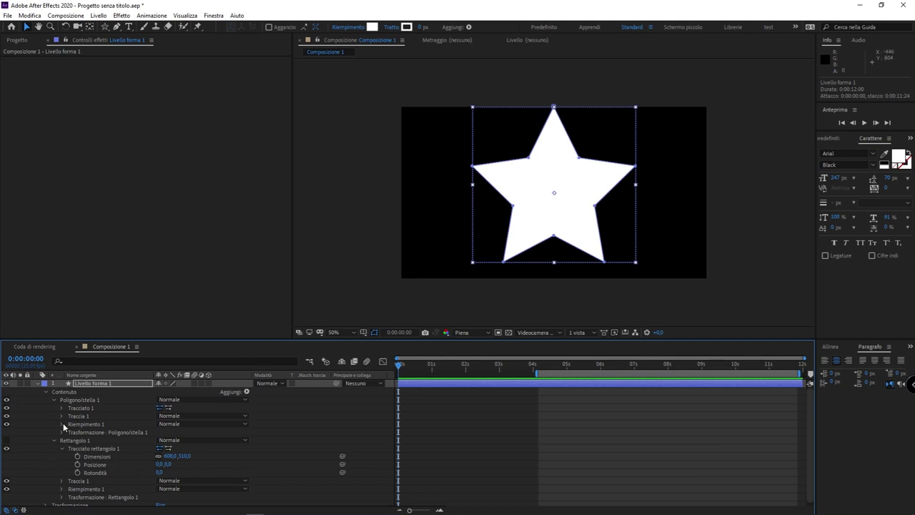
click(90, 409)
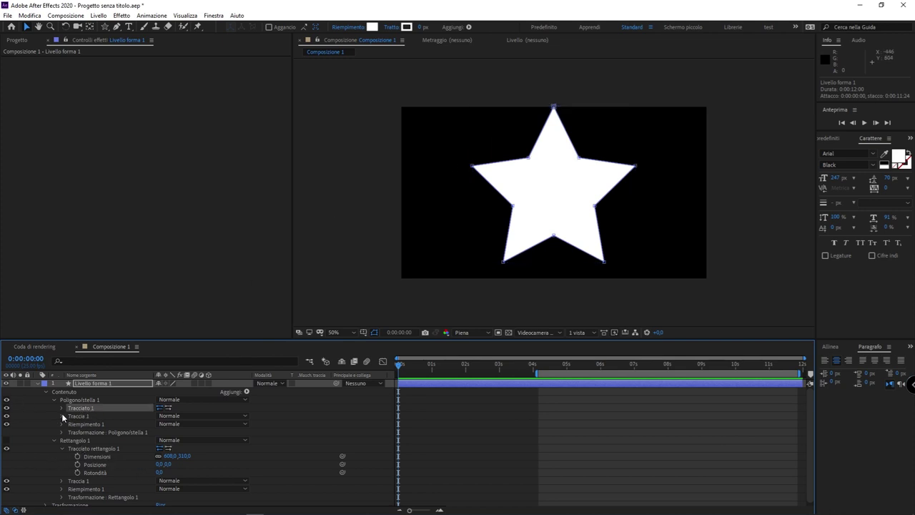
click(60, 407)
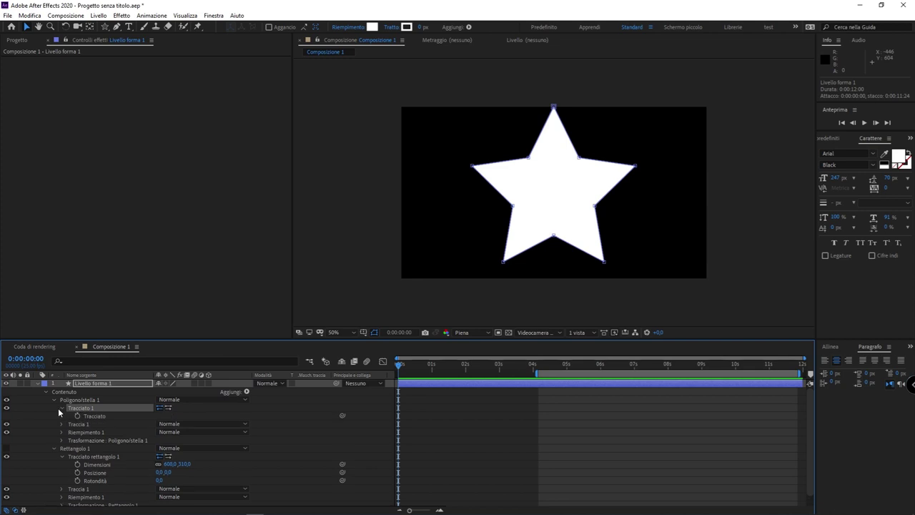
click(105, 416)
Copy the star's path shape via Modifica > Copia and hide Poligono/stella 1
click(30, 15)
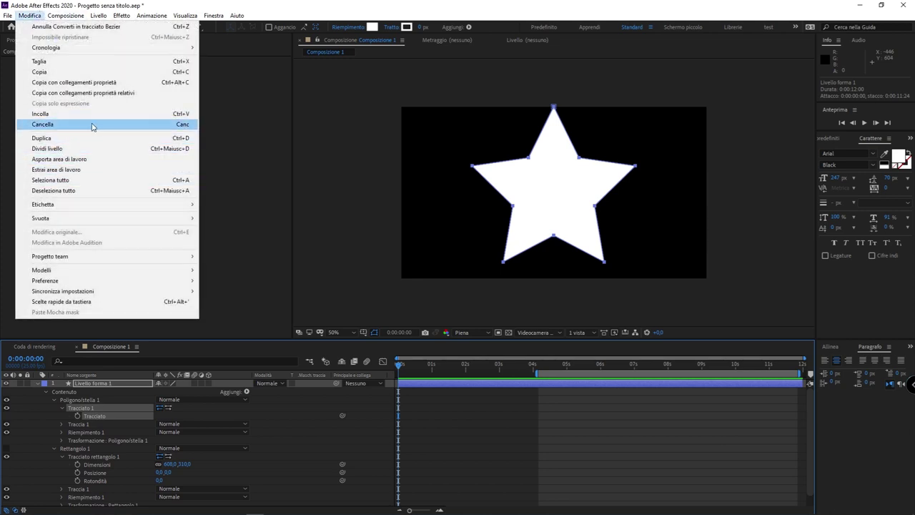
click(89, 73)
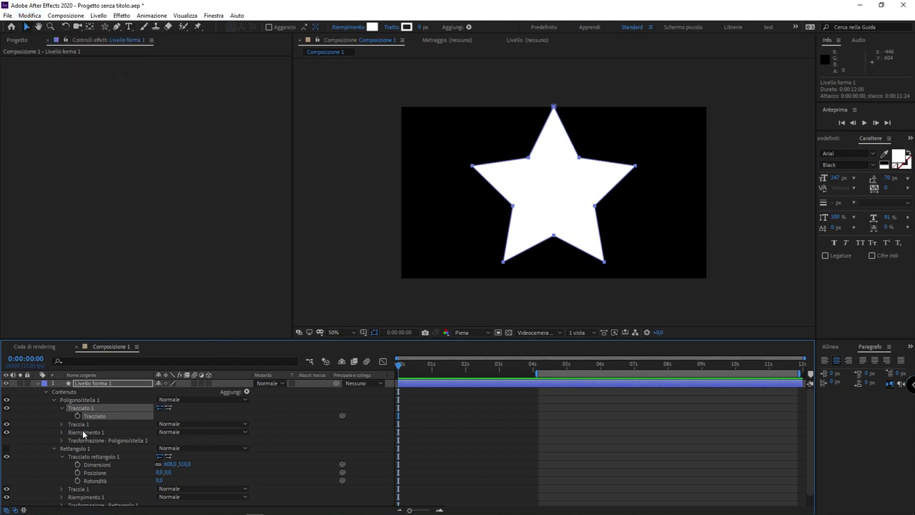
click(63, 399)
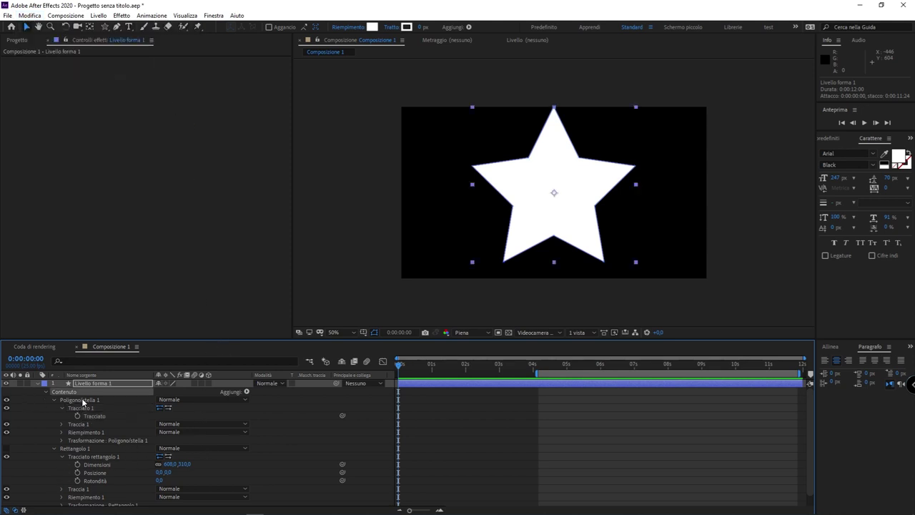
click(5, 401)
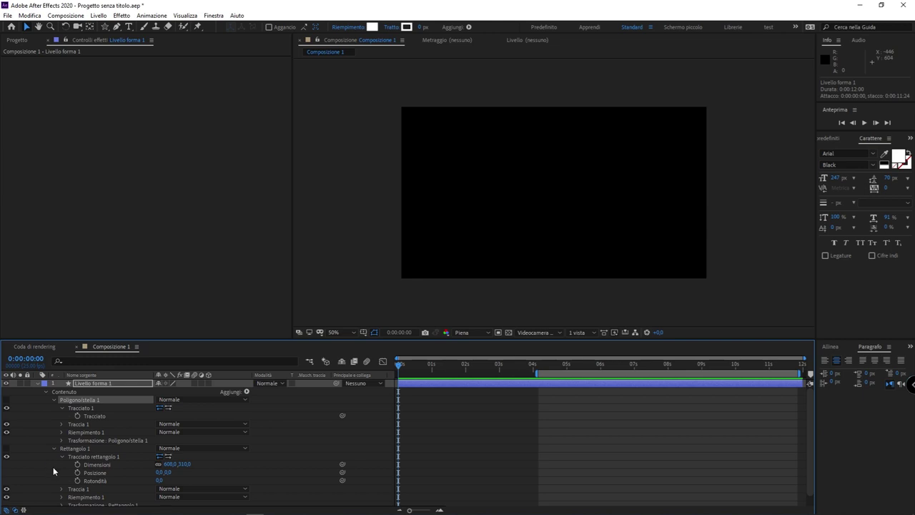
Unhide Rettangolo 1, convert its rectangle path to Bezier Tracciato 1, and select Tracciato
click(69, 450)
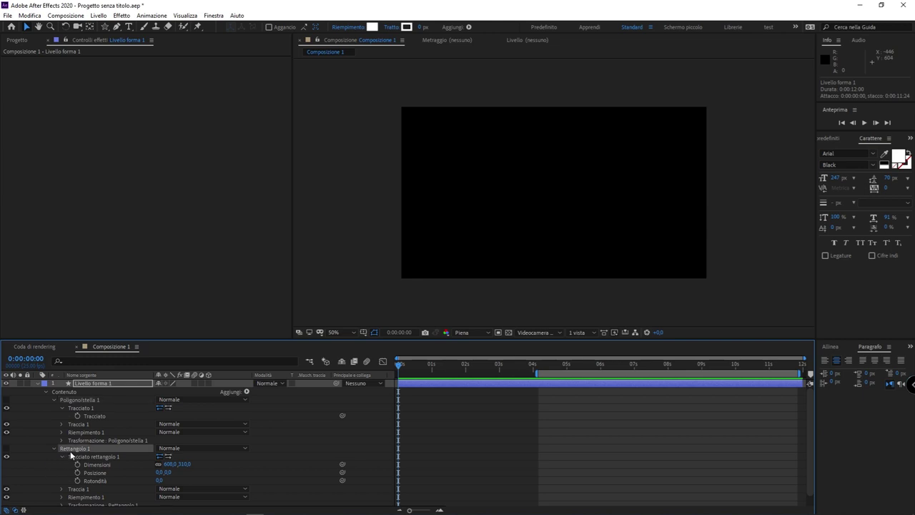
click(5, 409)
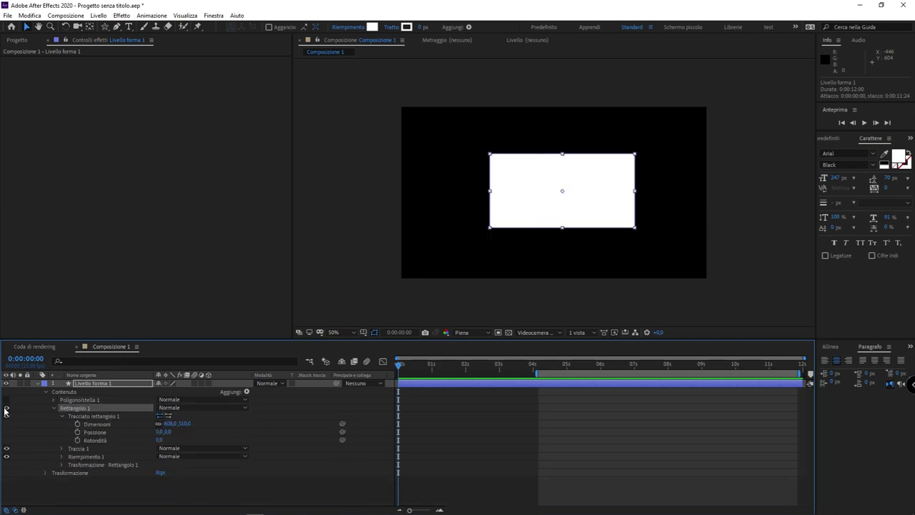
click(103, 417)
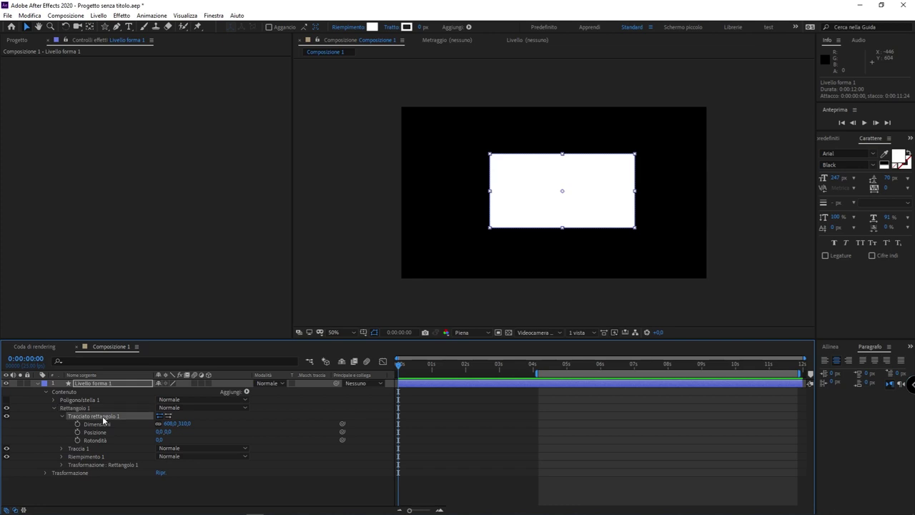
right_click(103, 417)
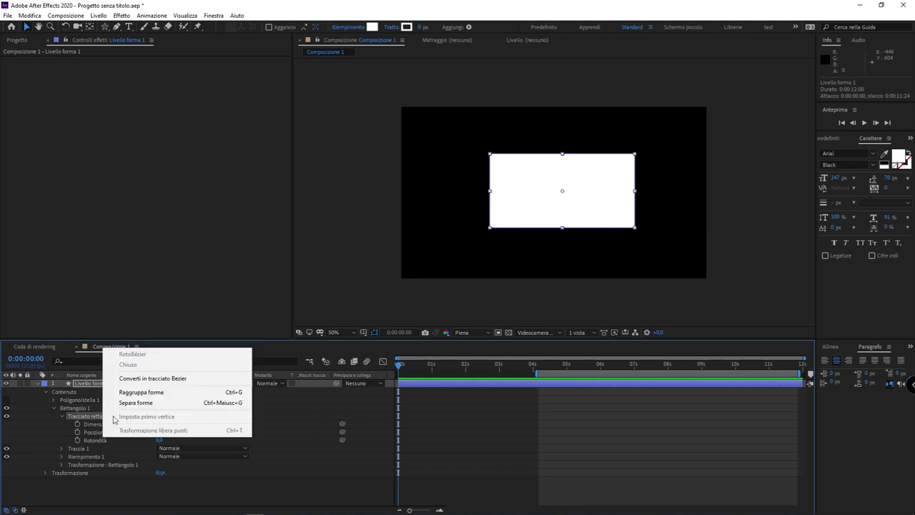
click(201, 383)
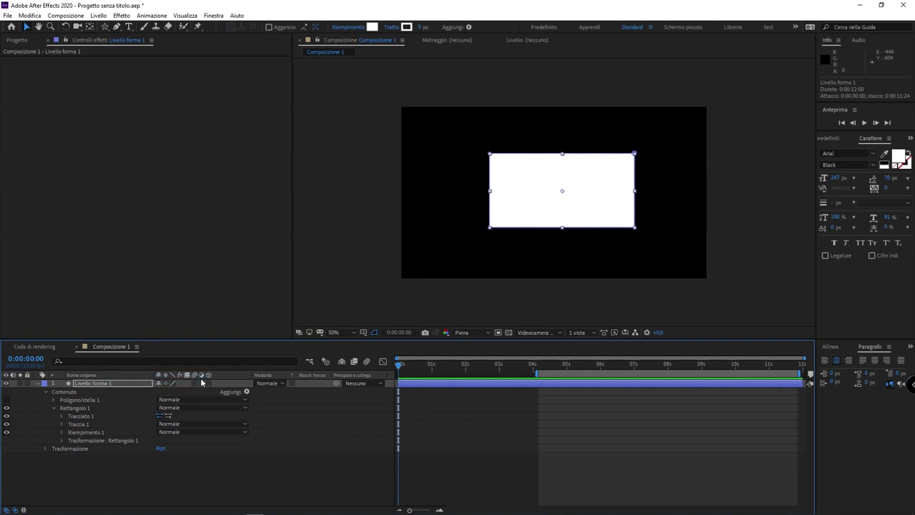
click(73, 418)
click(59, 416)
click(103, 425)
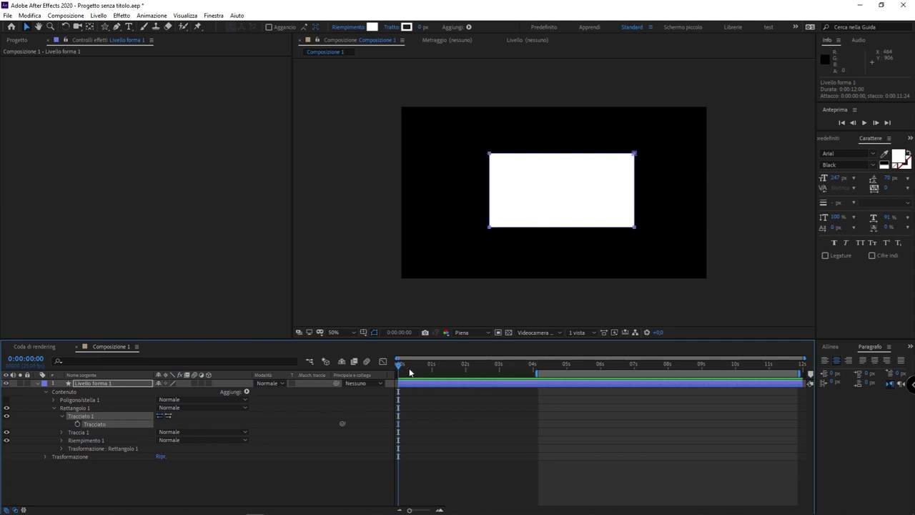
Keyframe the rectangle's path at 0:00:00:17 and paste the star shape at 0:00:02:00
drag(410, 372, 422, 366)
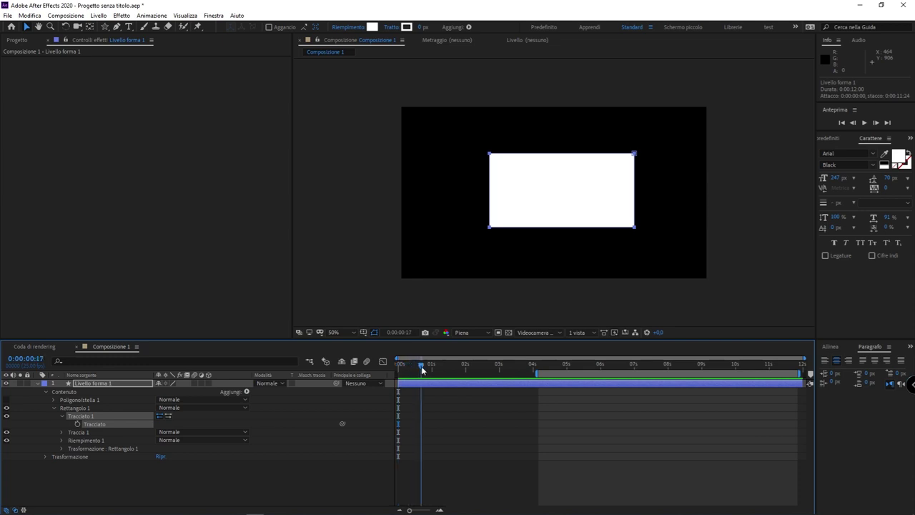
click(78, 424)
drag(445, 366, 465, 366)
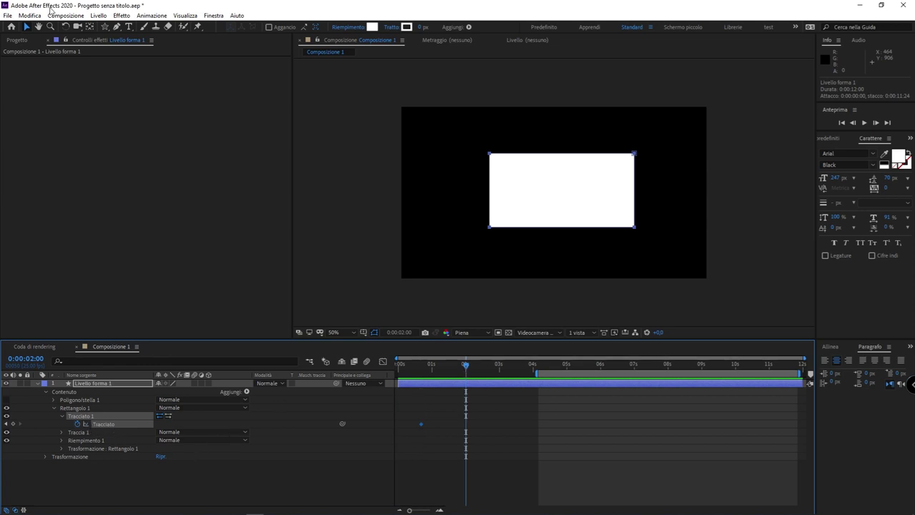
click(29, 15)
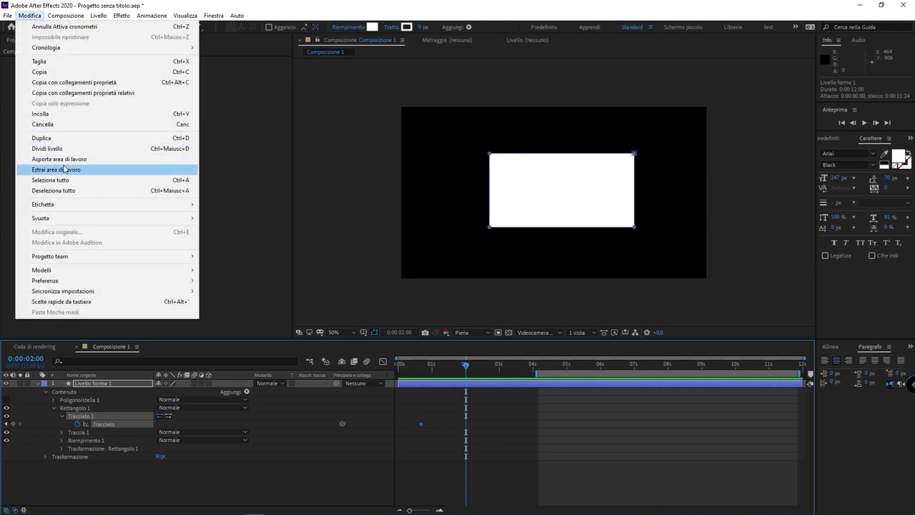
click(108, 115)
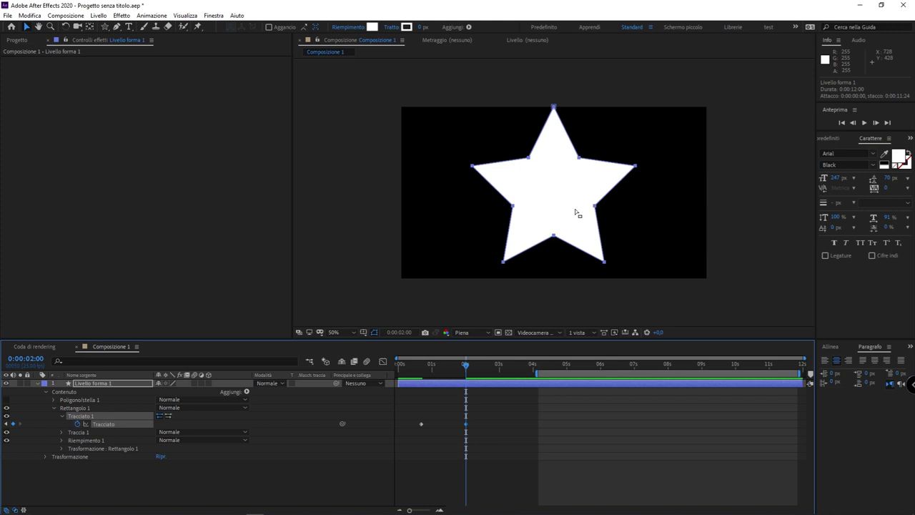
Play the preview from frame 0, stopping once the rectangle has become the star
drag(458, 367, 399, 364)
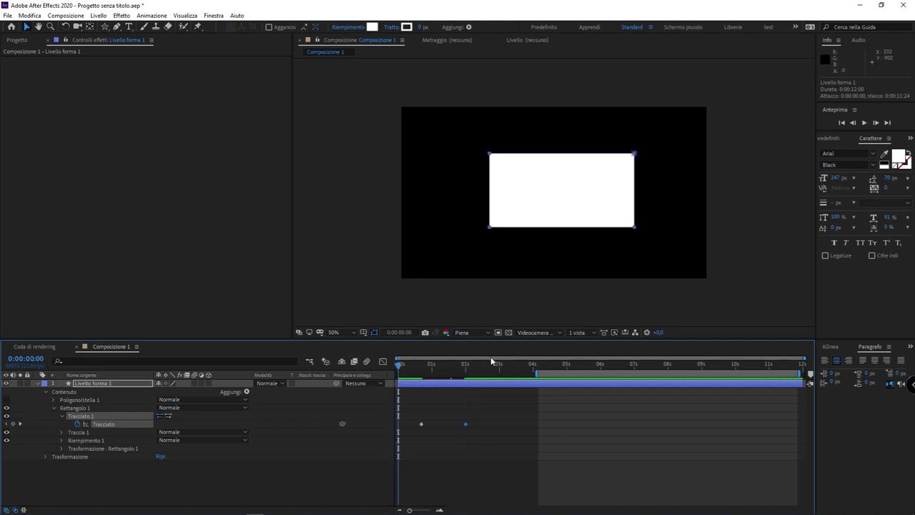
key(space)
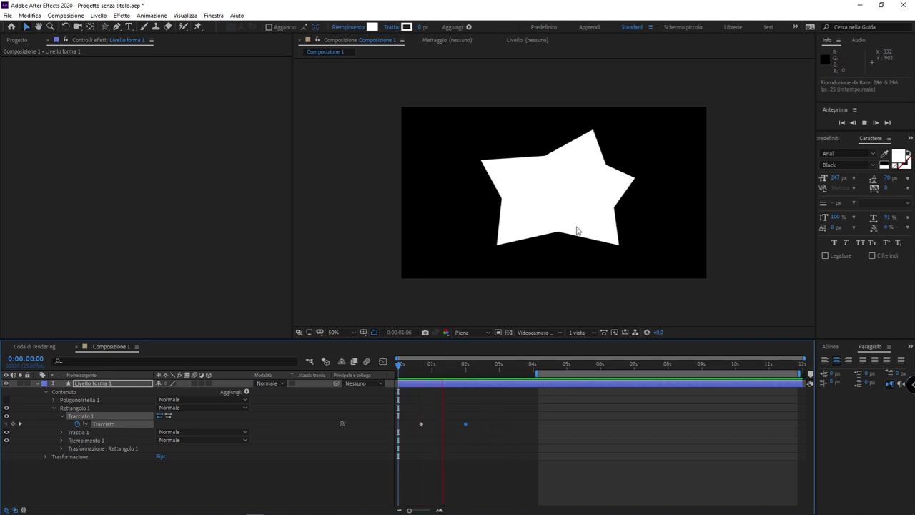
key(space)
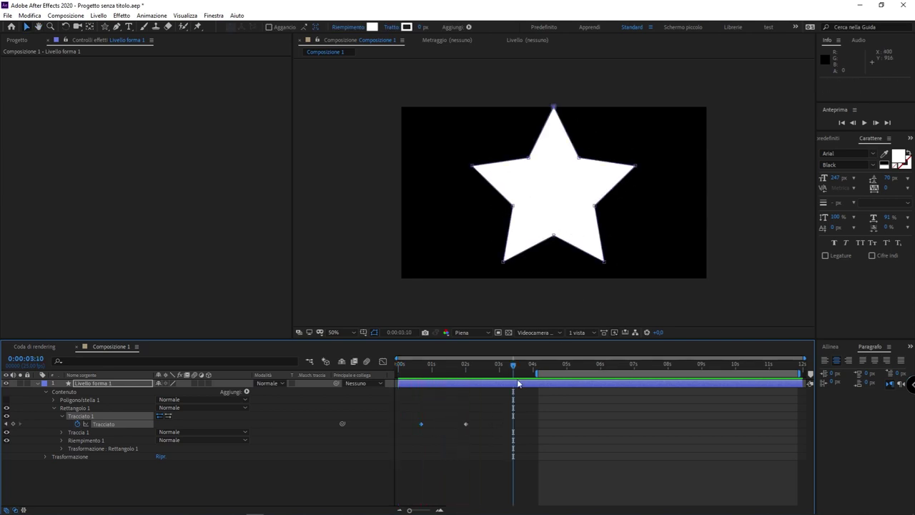